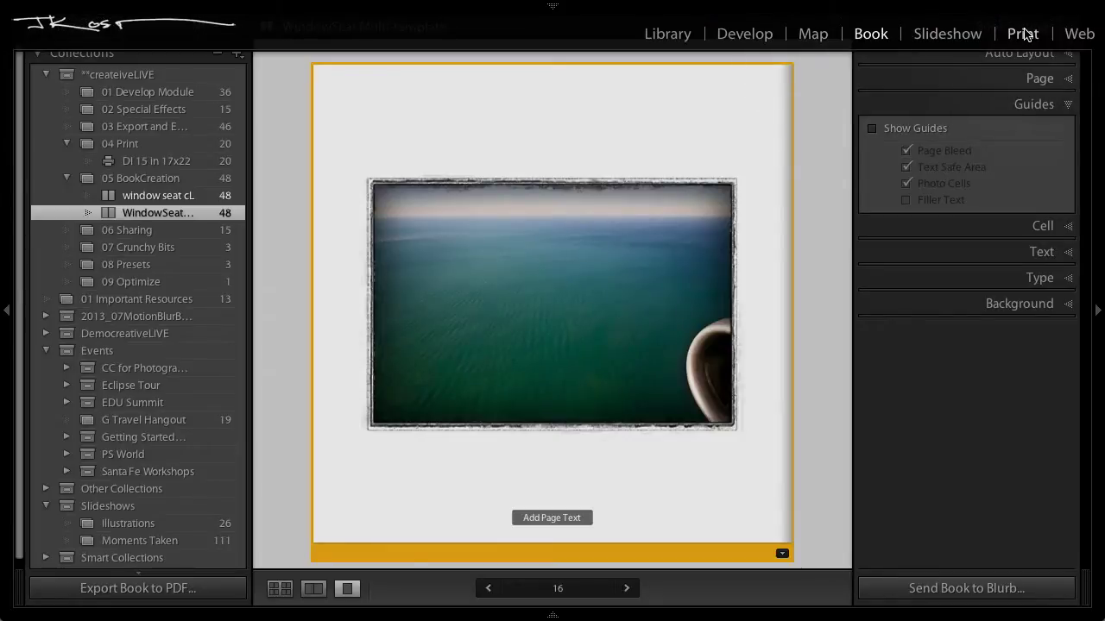
- Switch to the Print module with a Single Image / Contact Sheet layout, outputting a JPEG file
left_click(1024, 33)
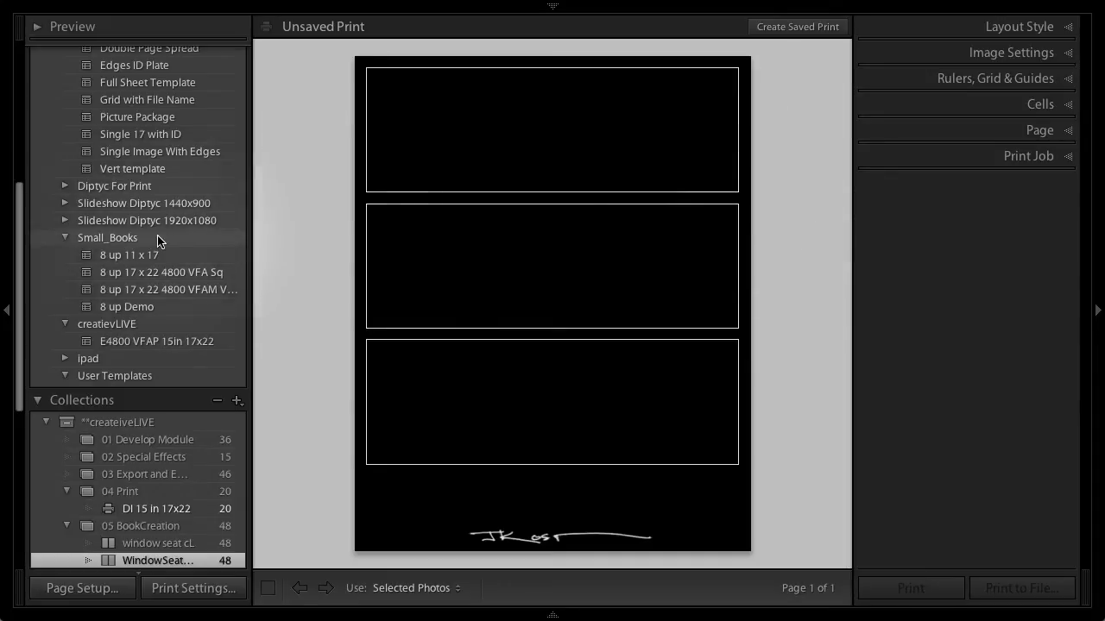
scroll(158, 241, "up", 1)
scroll(158, 241, "up", 4)
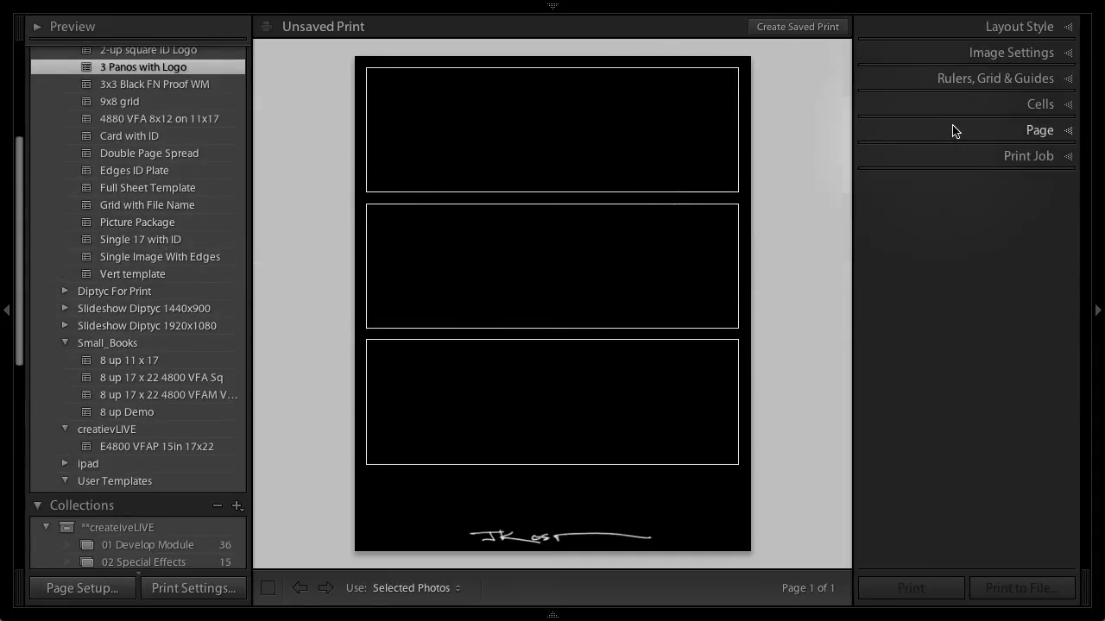
left_click(982, 32)
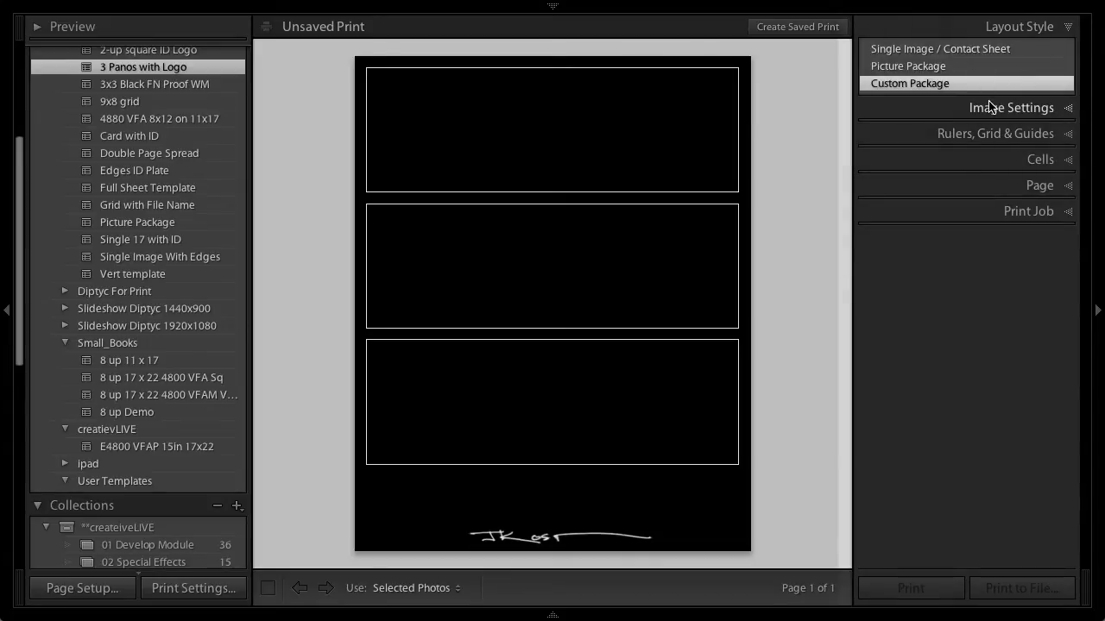
left_click(979, 47)
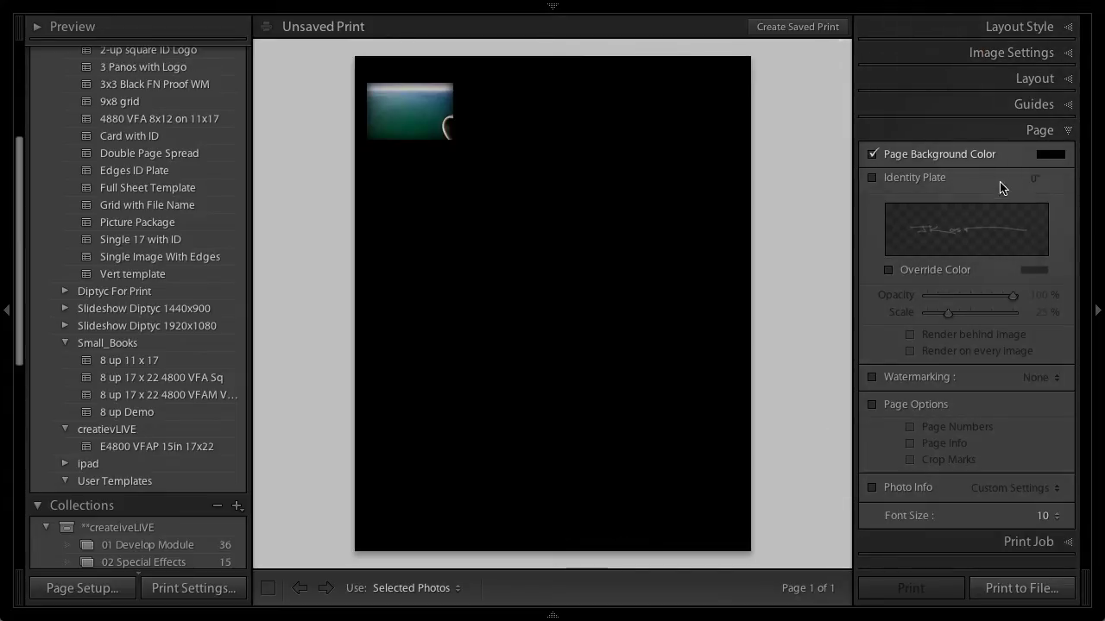
left_click(942, 34)
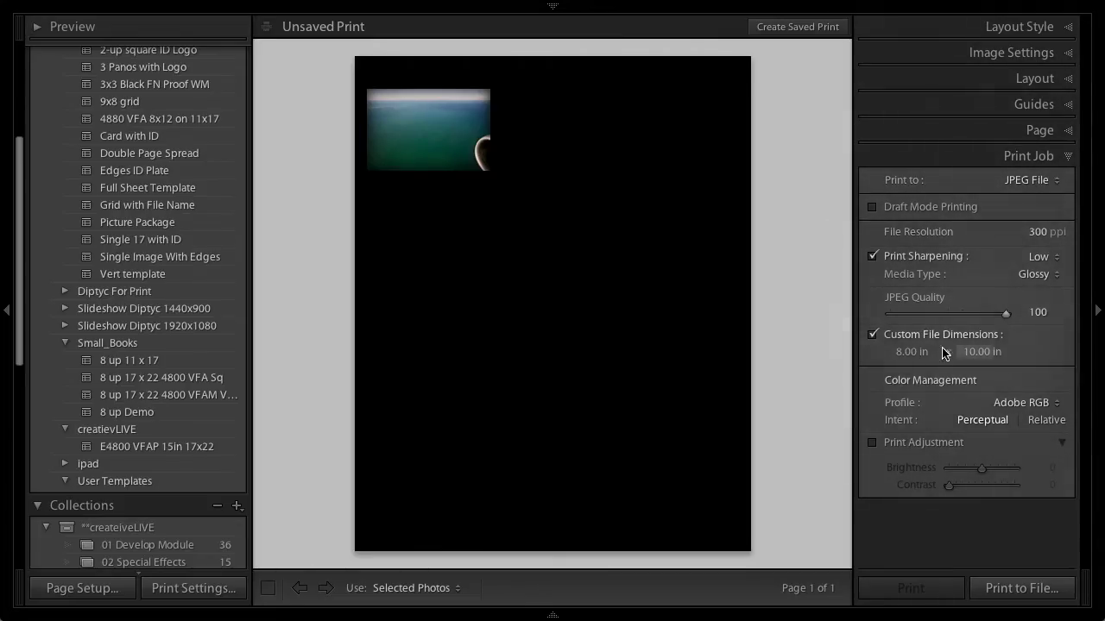
left_click(906, 352)
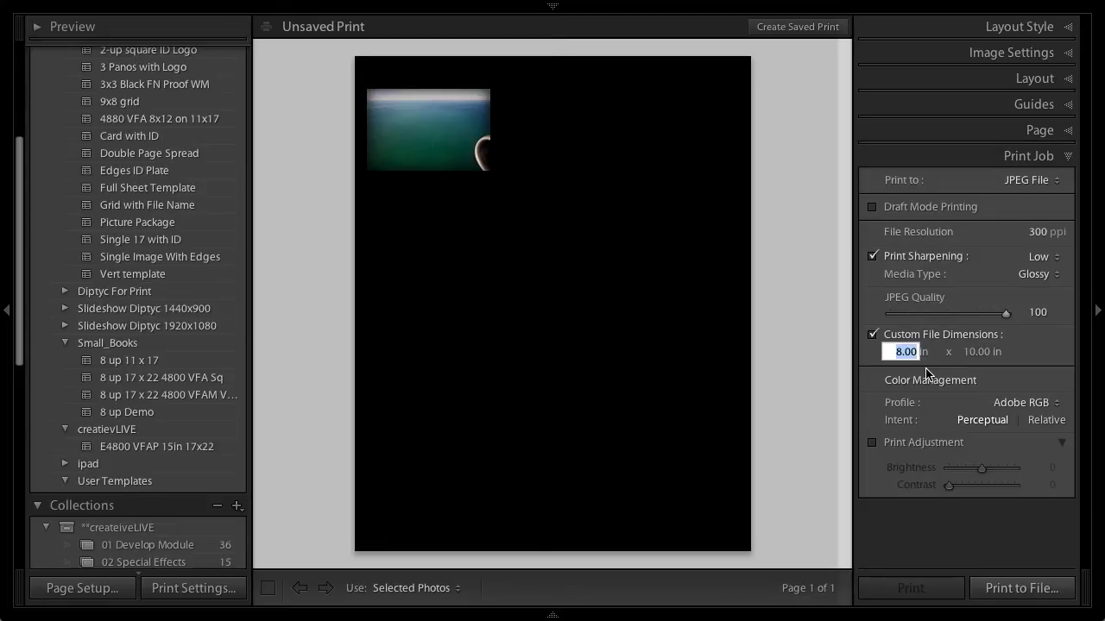
- Set the custom file dimensions to 12 × 12 in and turn off the black page background
type("12")
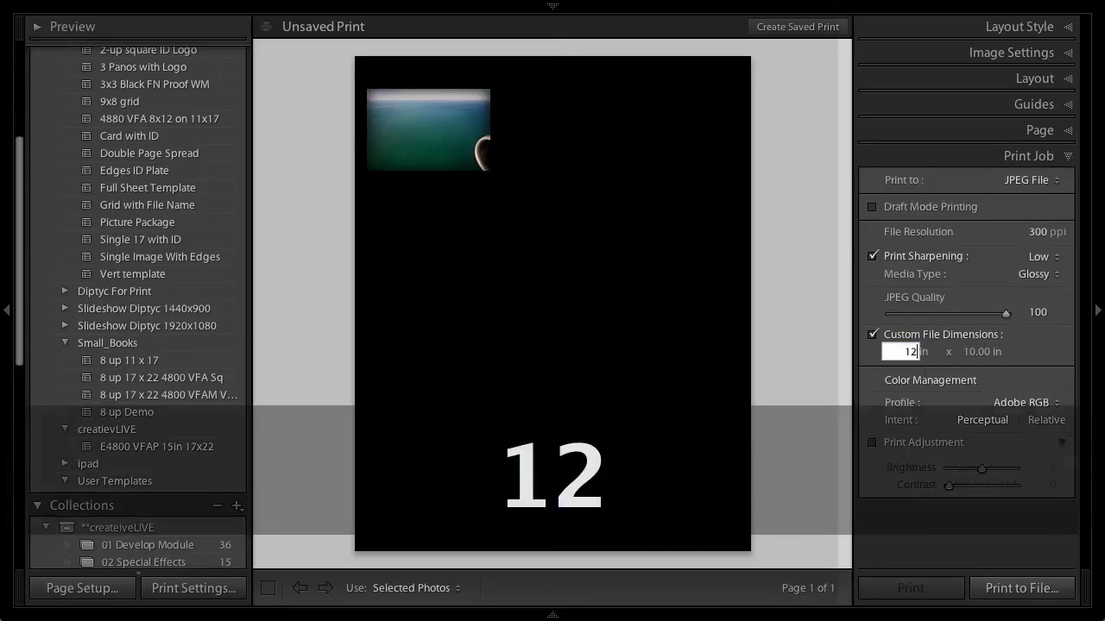
key("Tab")
type("12")
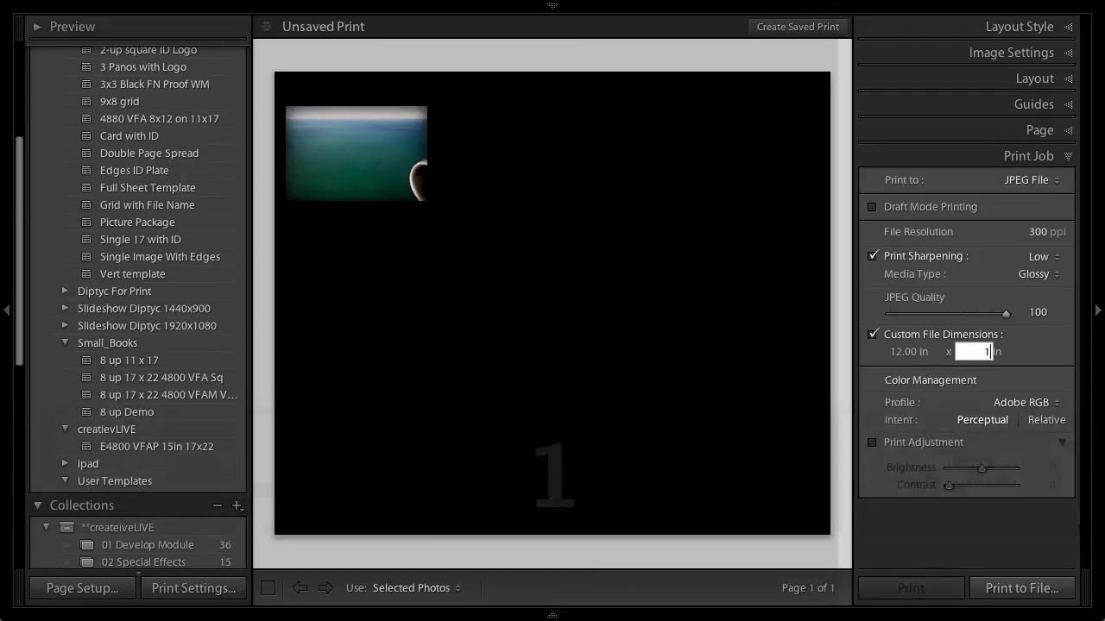
key("Tab")
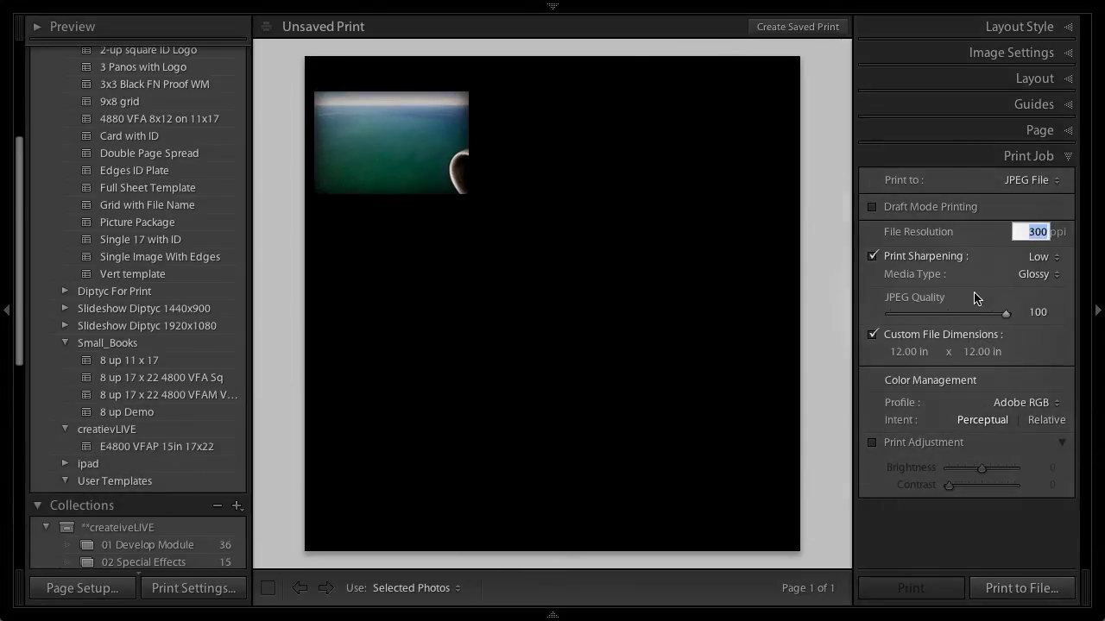
left_click(977, 130)
left_click(872, 154)
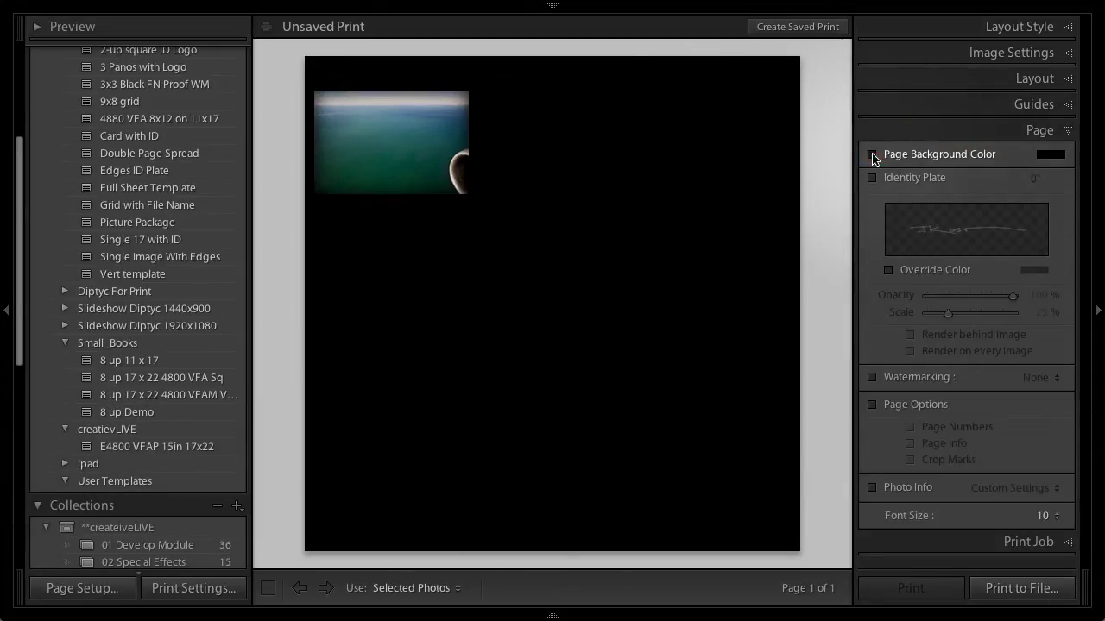
- Zero the left, right, top and bottom margins and select all photos to fill the grid
left_click(974, 79)
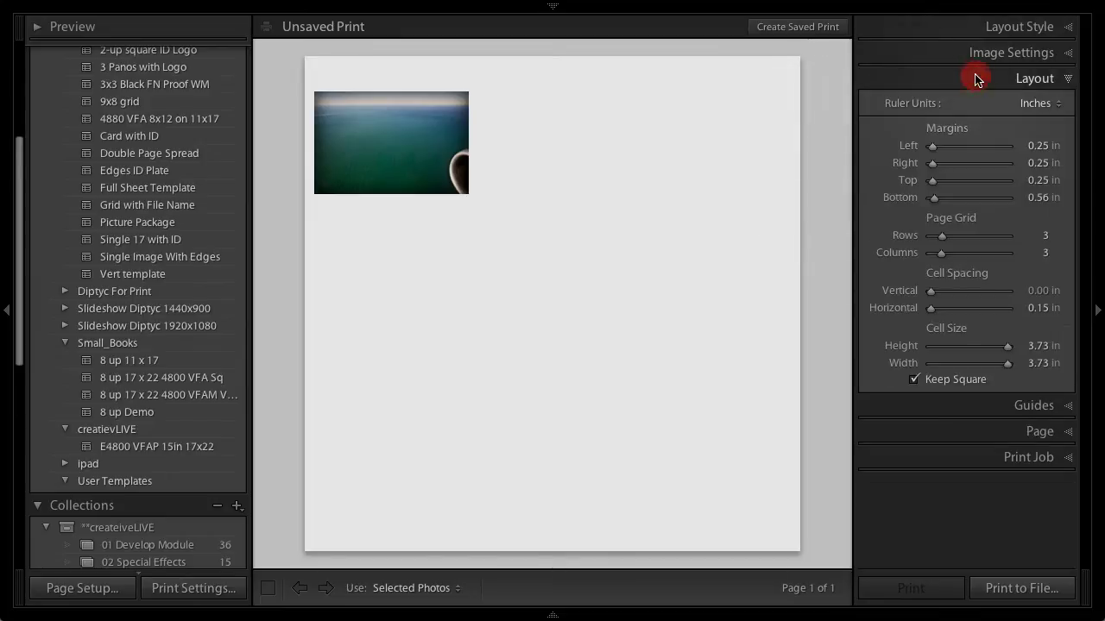
double_click(932, 146)
double_click(903, 163)
double_click(906, 181)
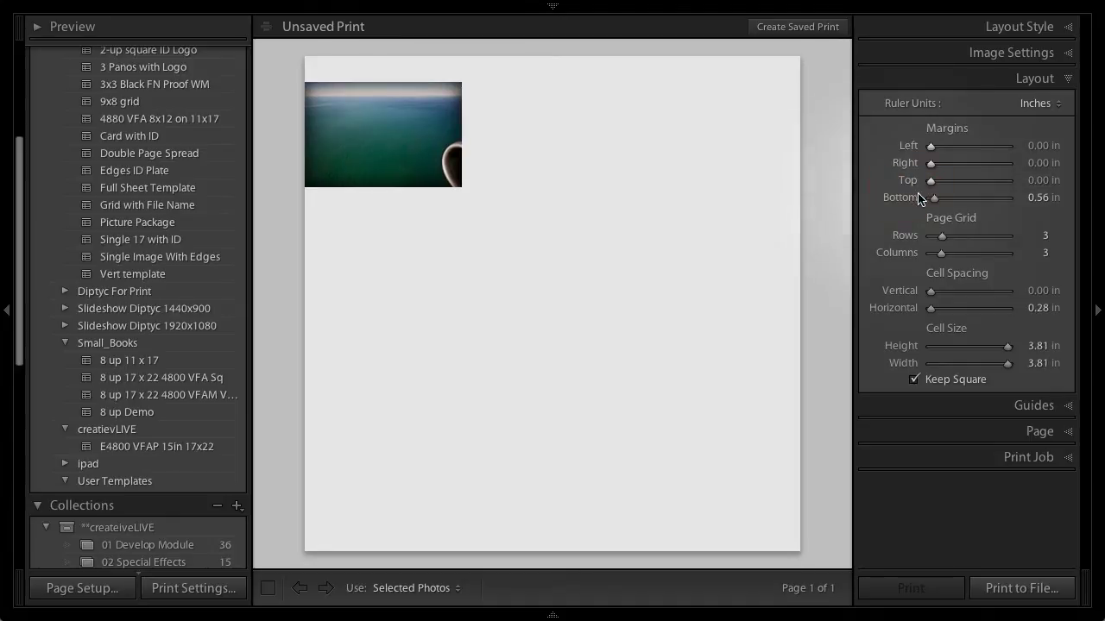
double_click(920, 198)
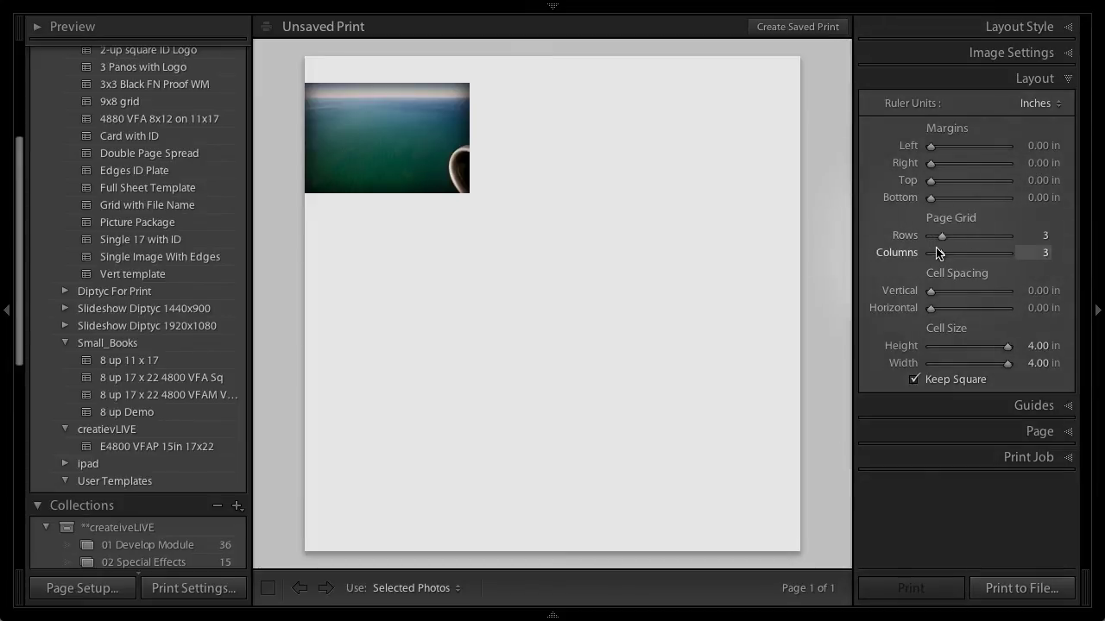
key("super+a")
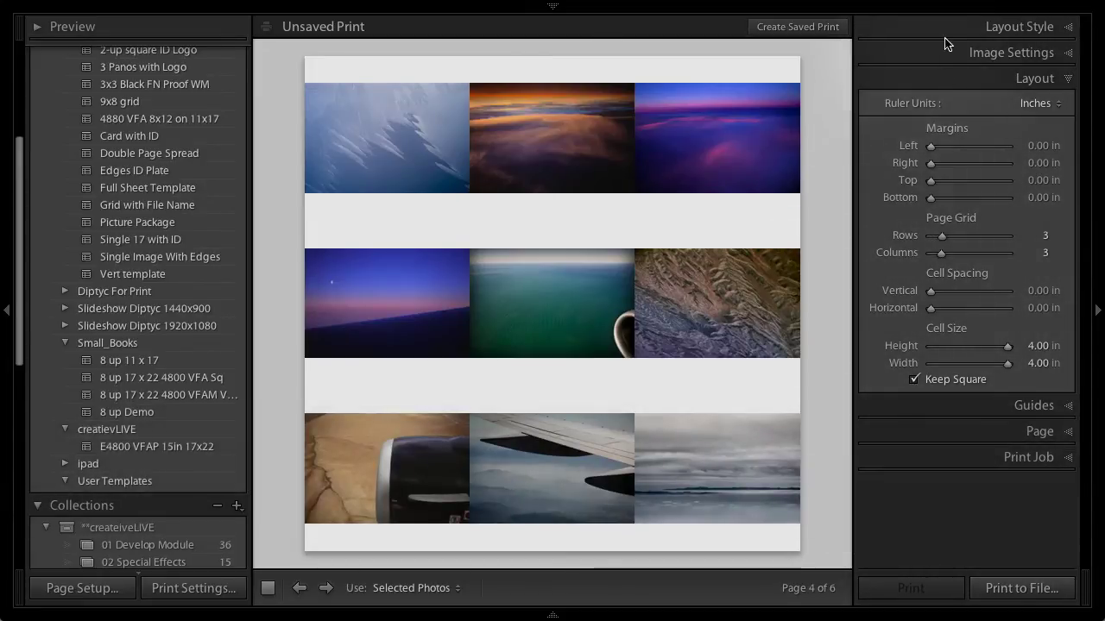
left_click(940, 31)
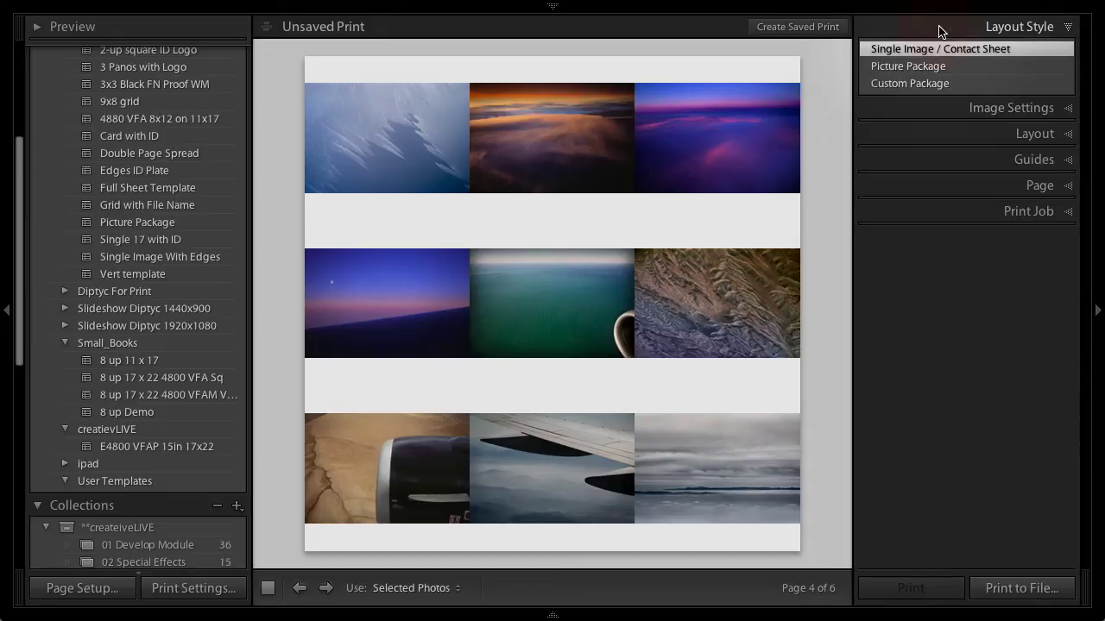
- Enable Zoom to Fill and a white Stroke Border around each grid photo
left_click(956, 106)
left_click(885, 80)
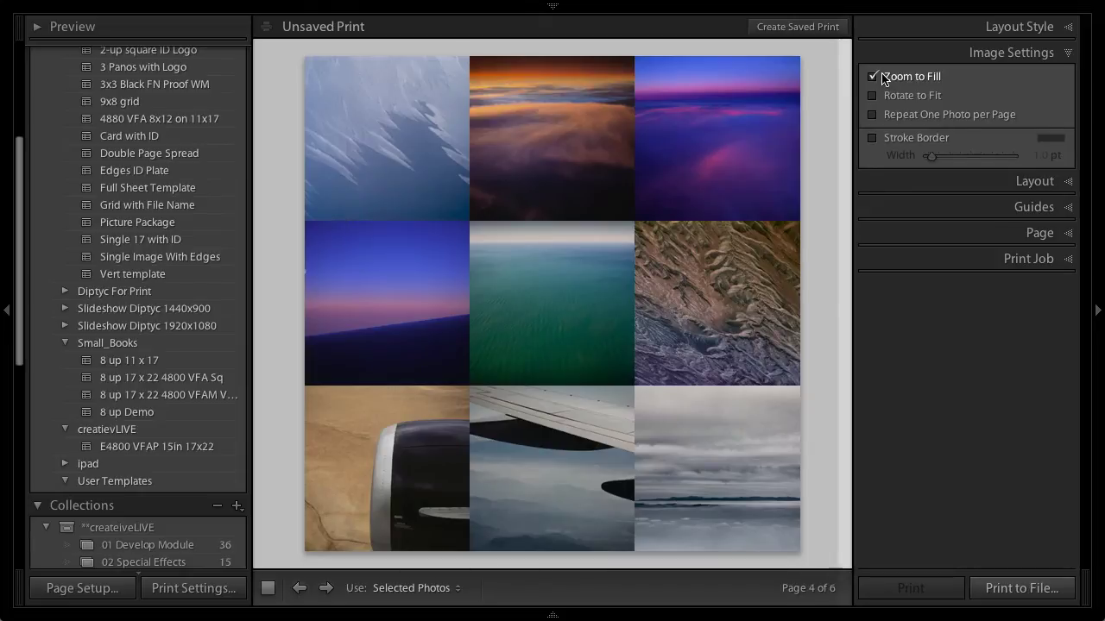
left_click(873, 139)
left_click(1050, 138)
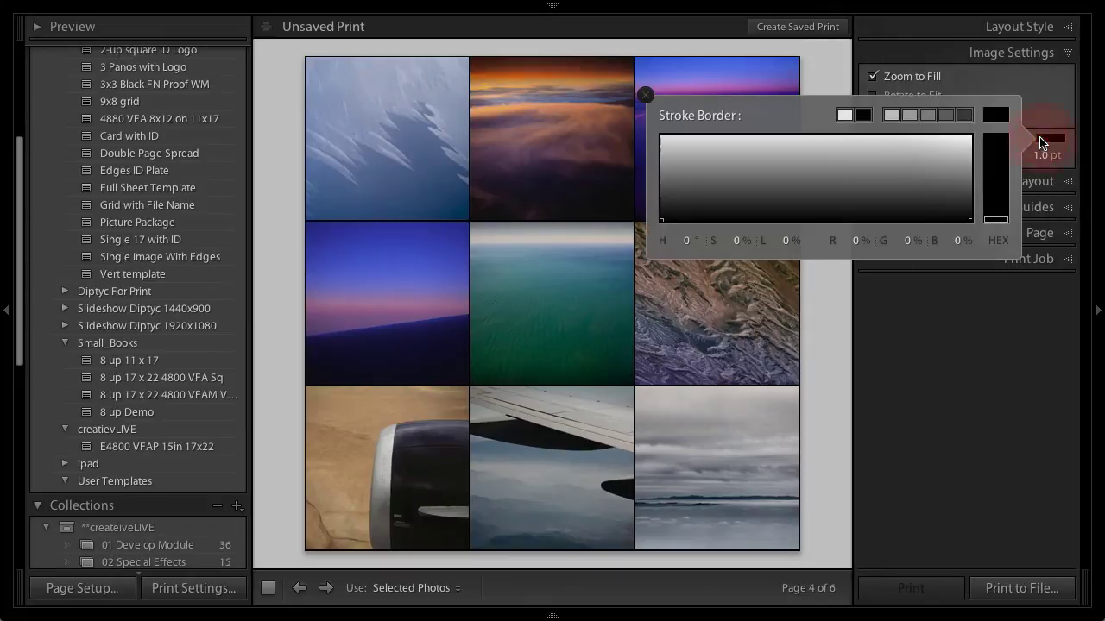
left_click(845, 115)
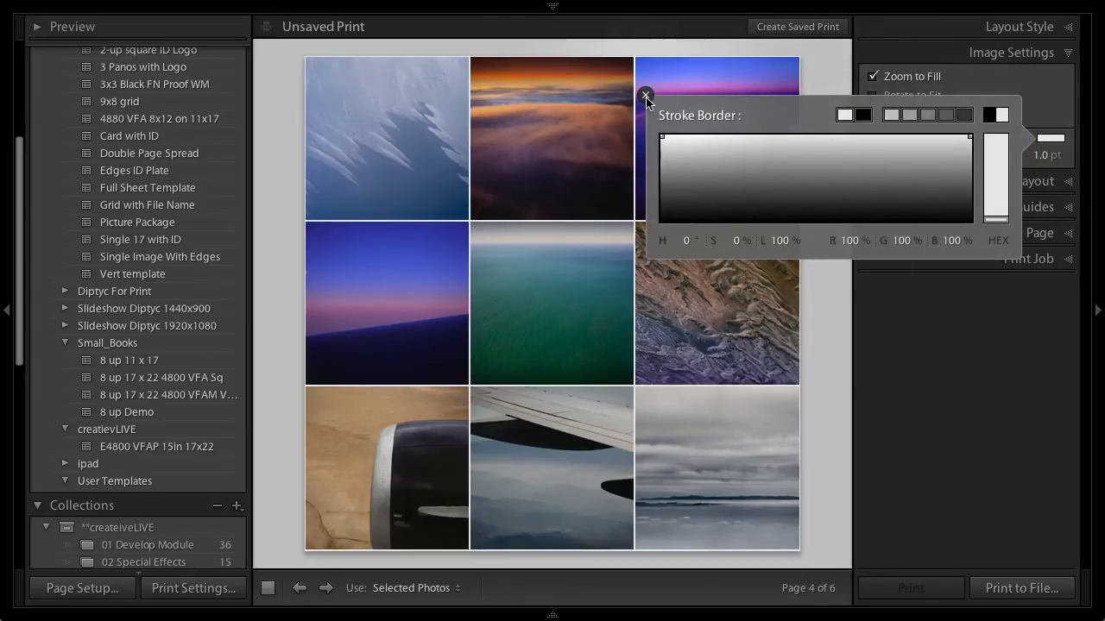
left_click(644, 95)
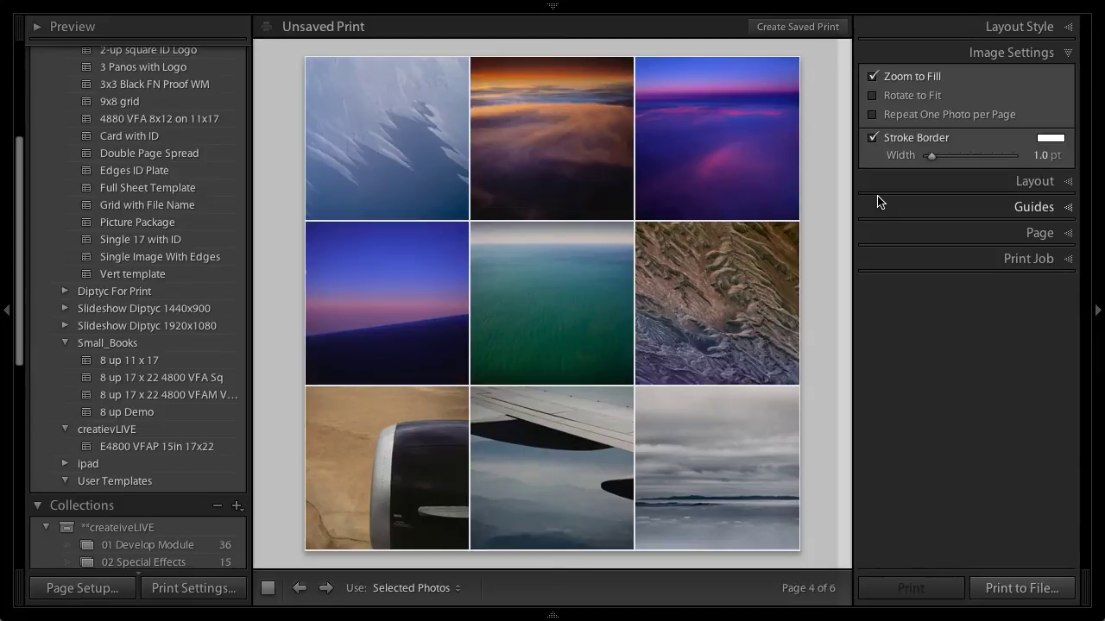
- Select nine photos in the filmstrip, starting from the second photo in the collection
left_click(553, 614)
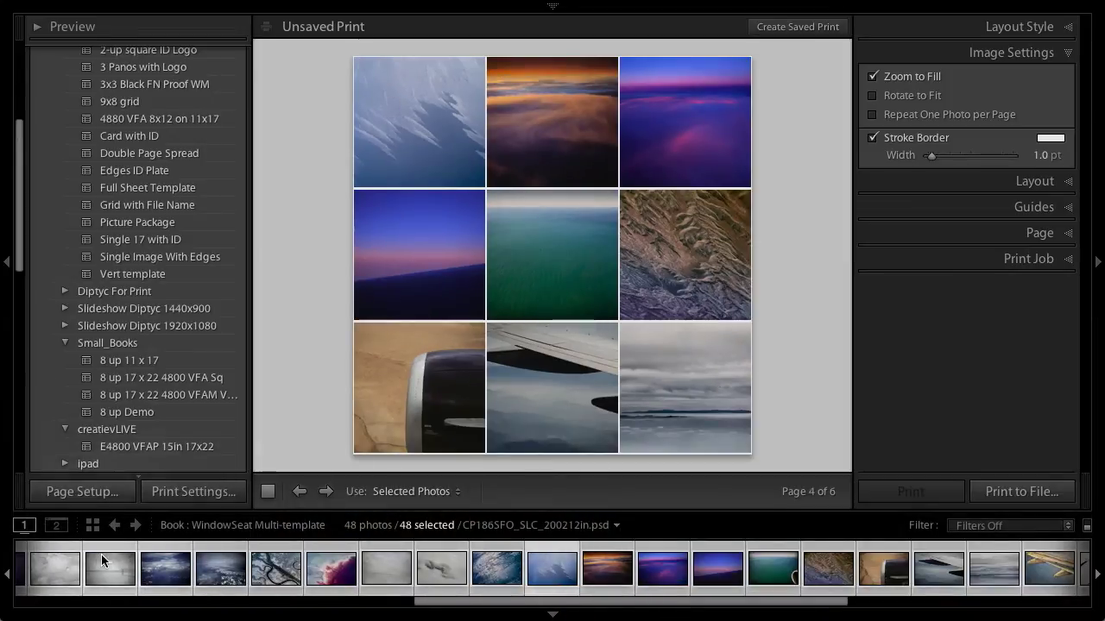
left_click(108, 549)
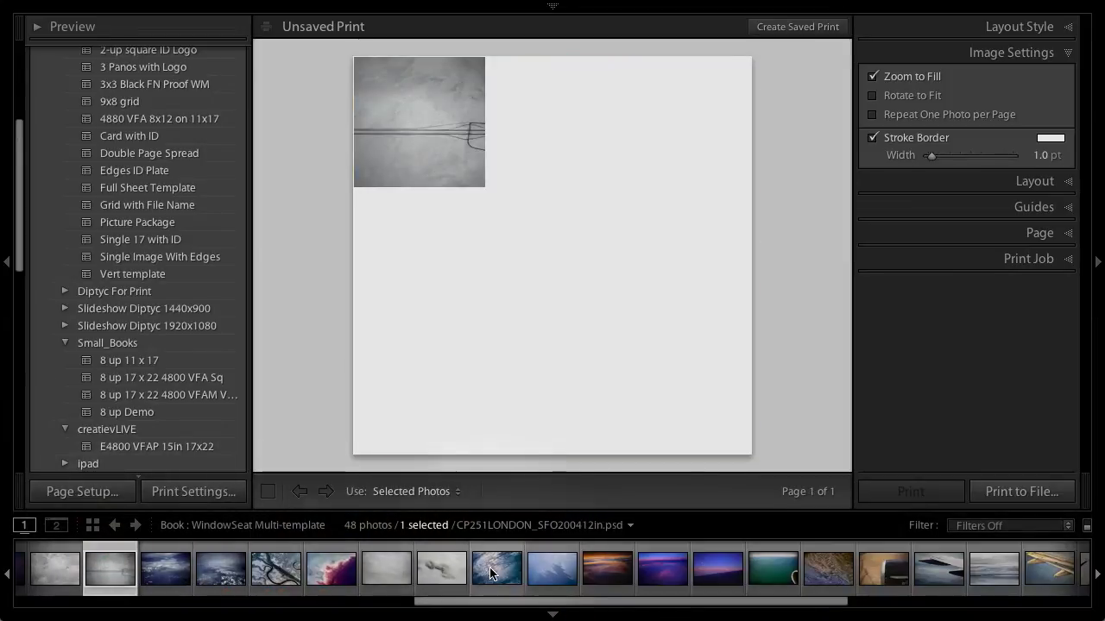
left_click(536, 572, "shift")
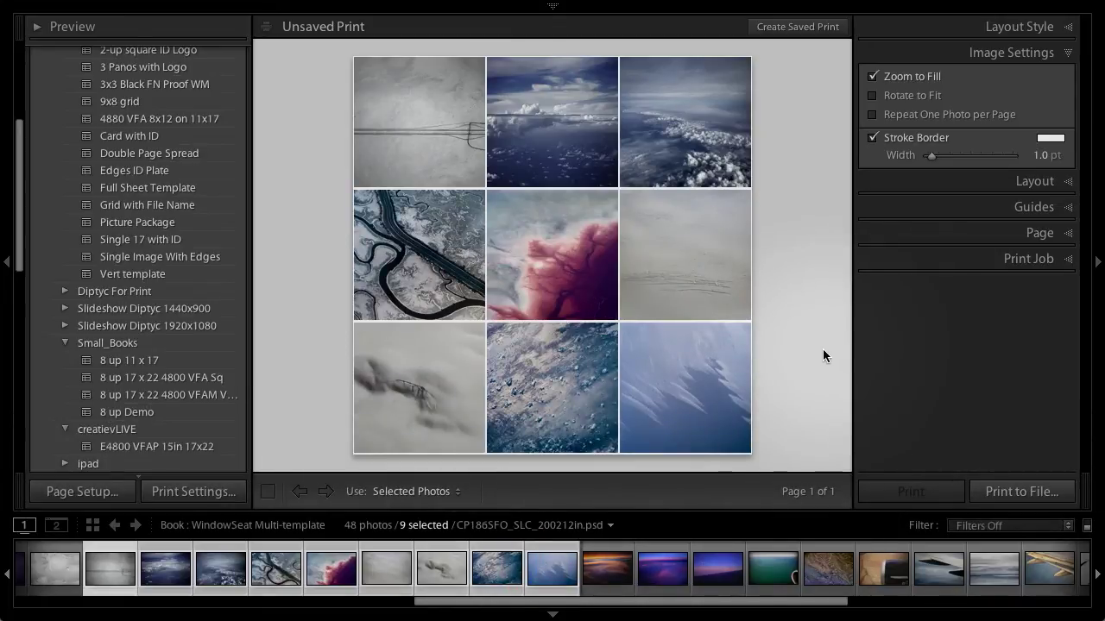
- Print the grid to a file named 9uptest in the Desktop folder
left_click(1027, 491)
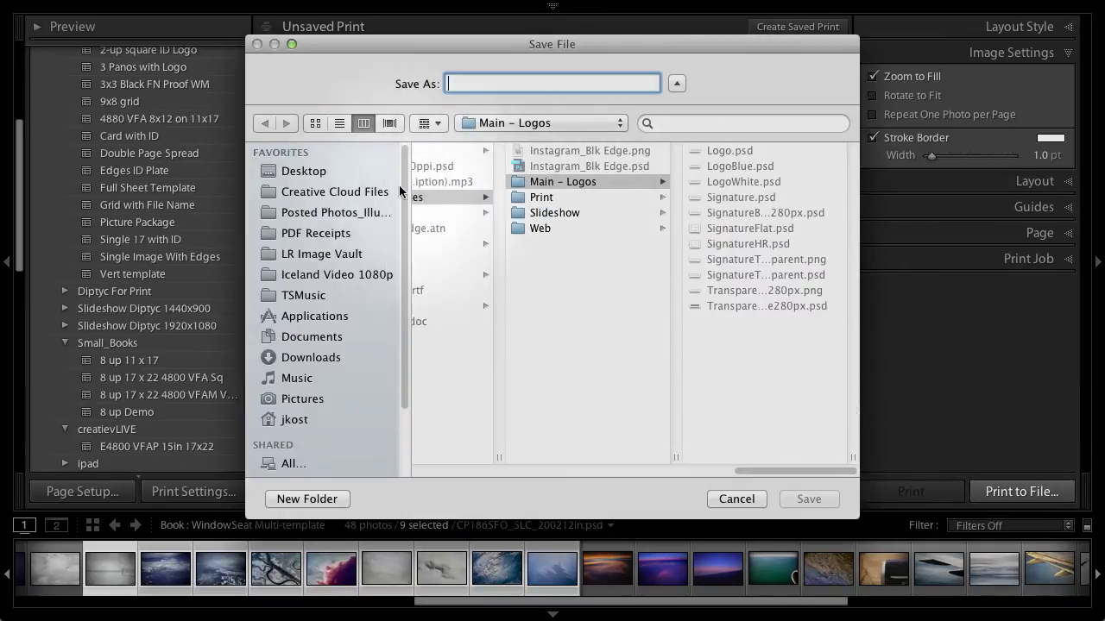
left_click(310, 170)
left_click(460, 83)
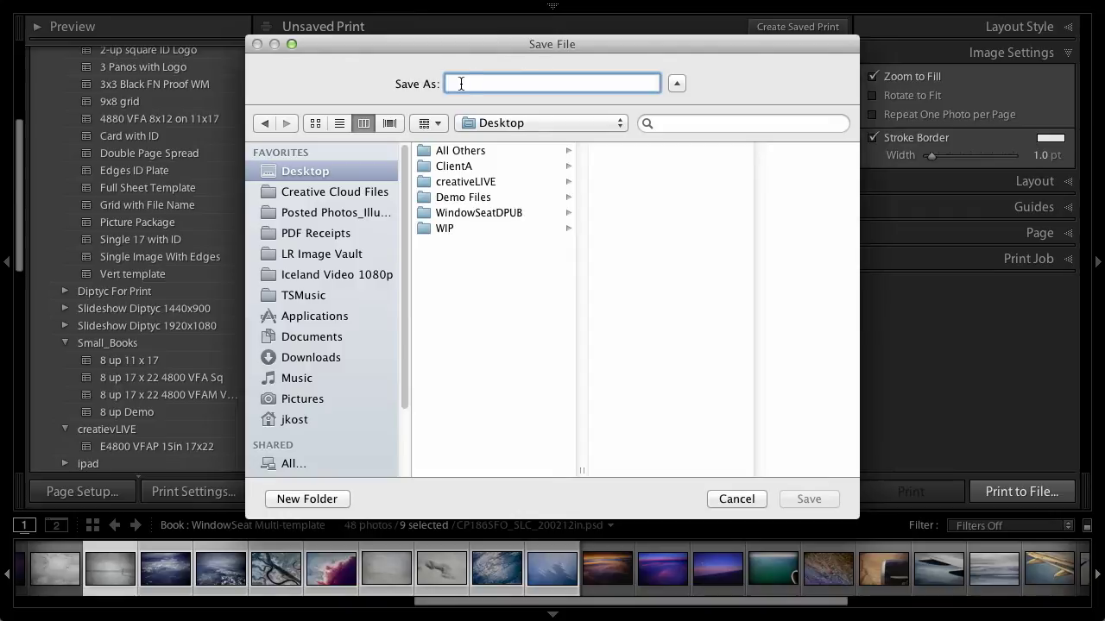
type("9uptest")
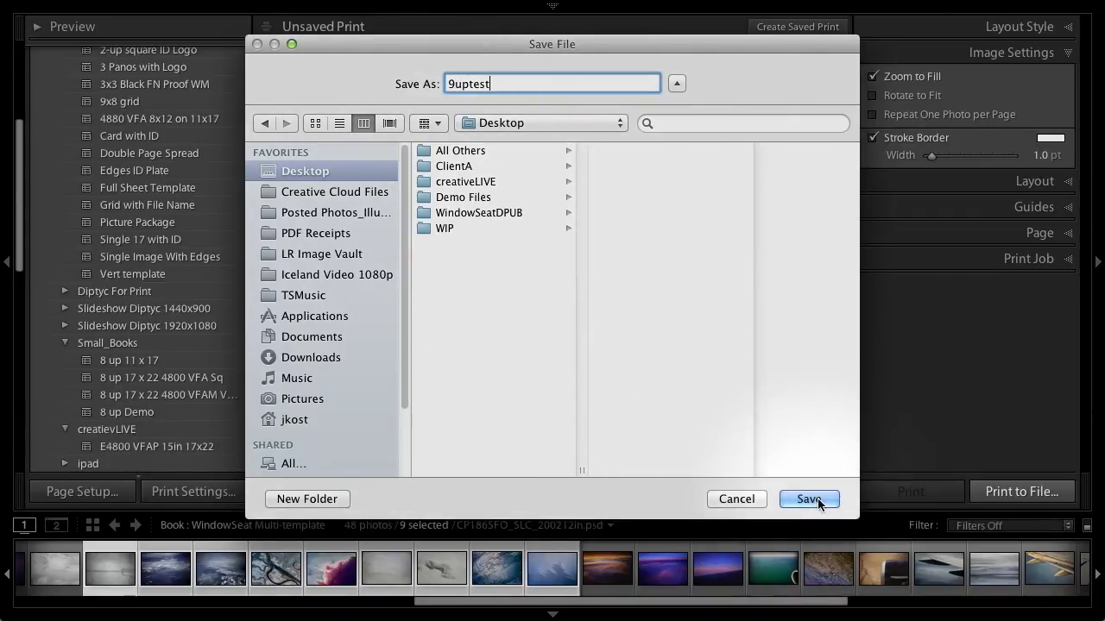
left_click(809, 499)
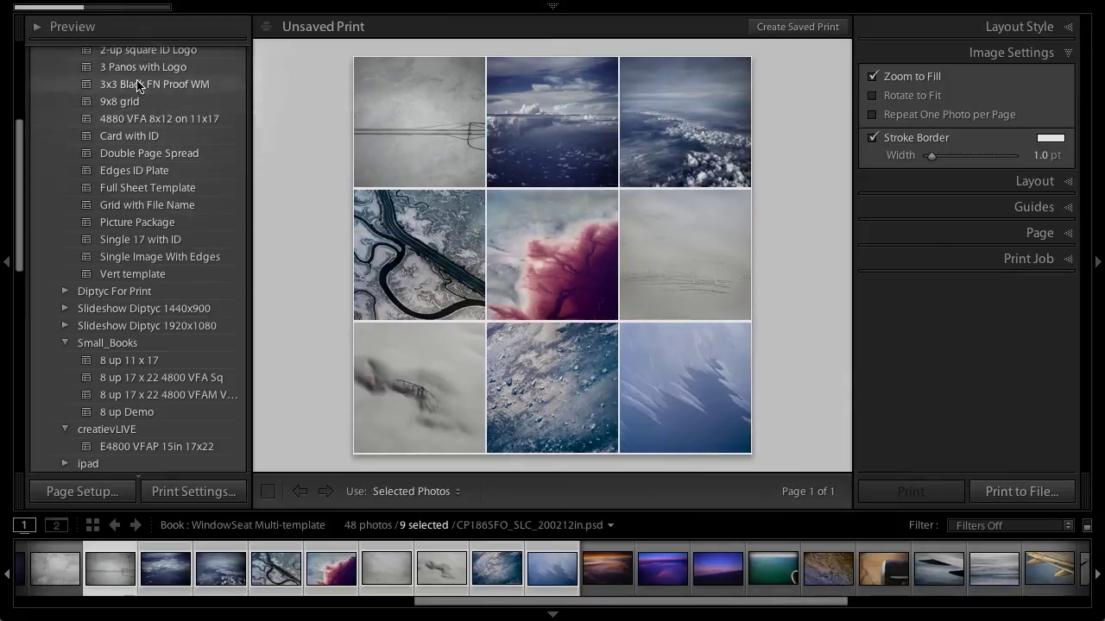
mouse_move(68, 18)
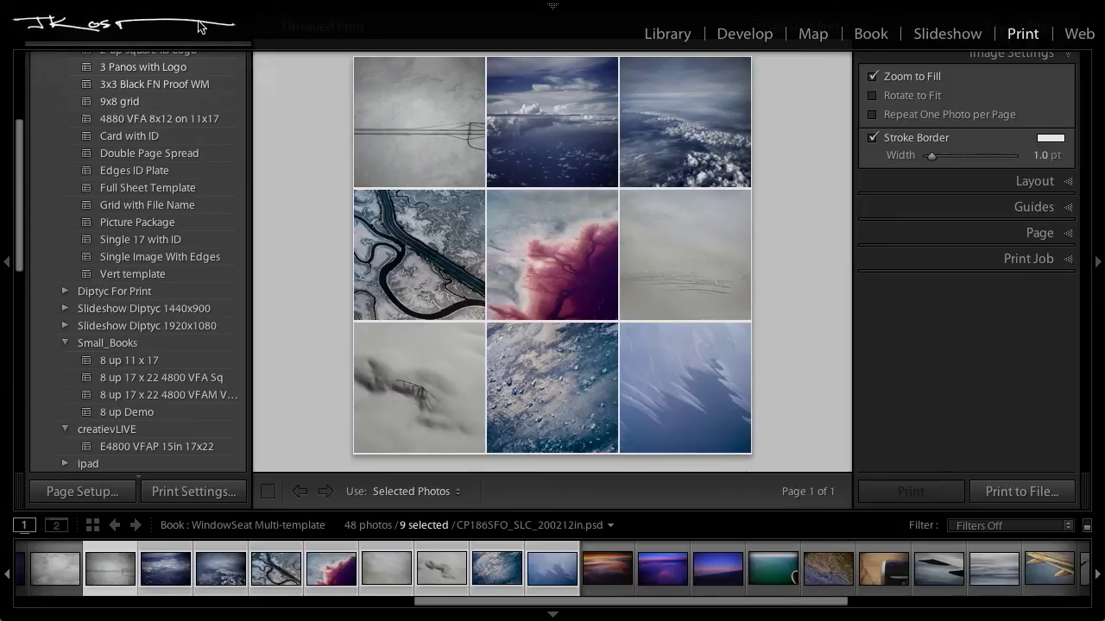
- Review the Print Job settings, keep Adobe RGB as the profile, and return to the Library grid
left_click(1004, 257)
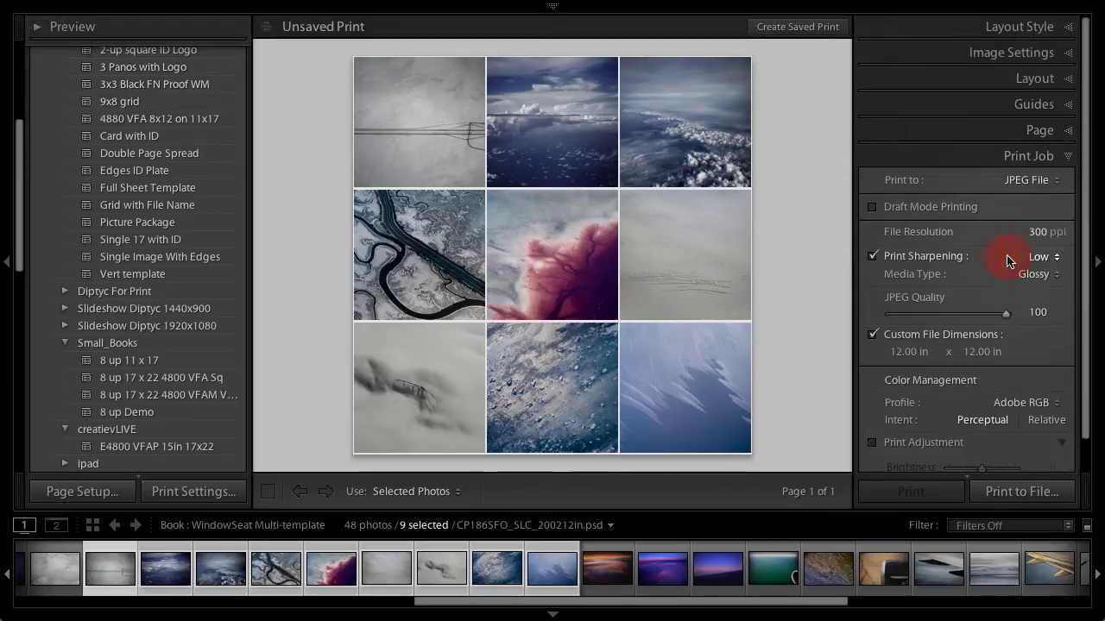
left_click(1033, 405)
left_click(1033, 402)
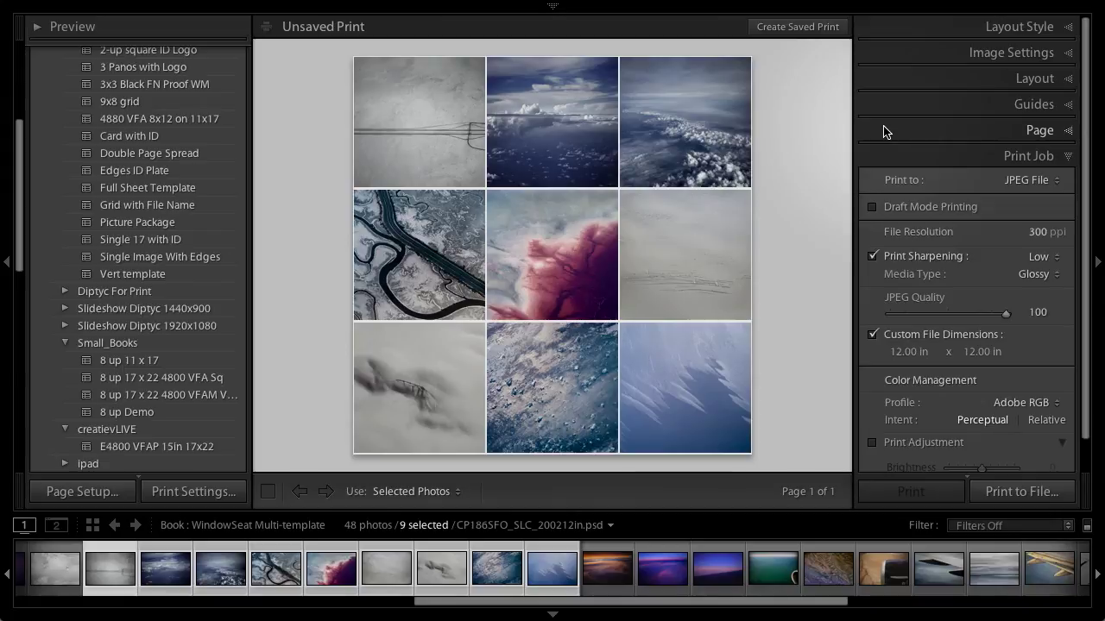
key("g")
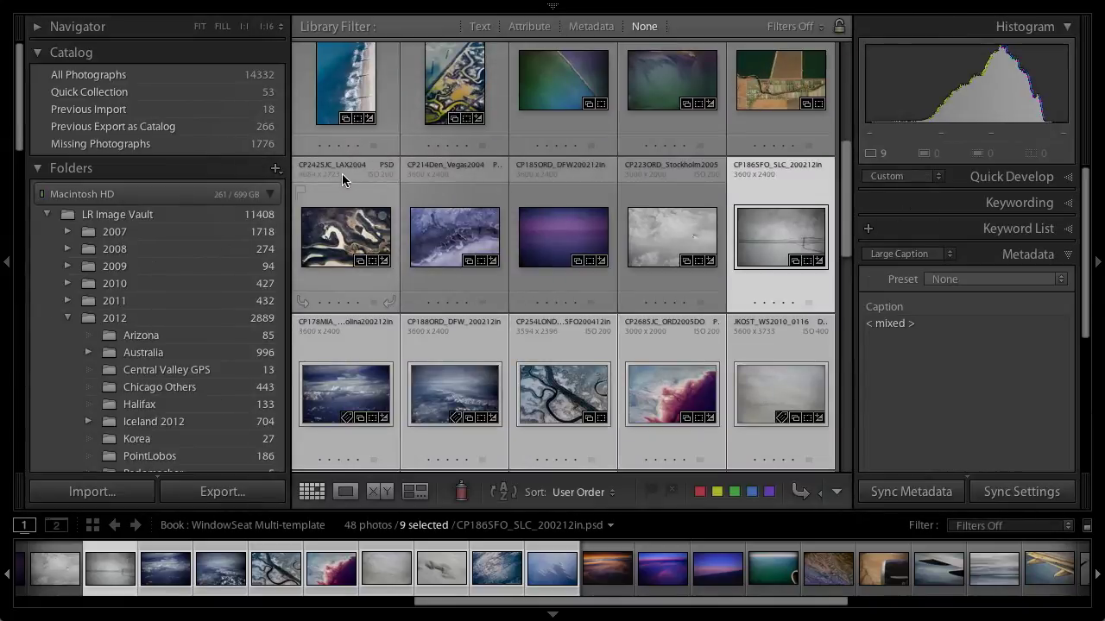
- Switch to Finder, open a Desktop window, and drag 9uptest.jpg onto Lightroom's Dock icon
key("super+Tab")
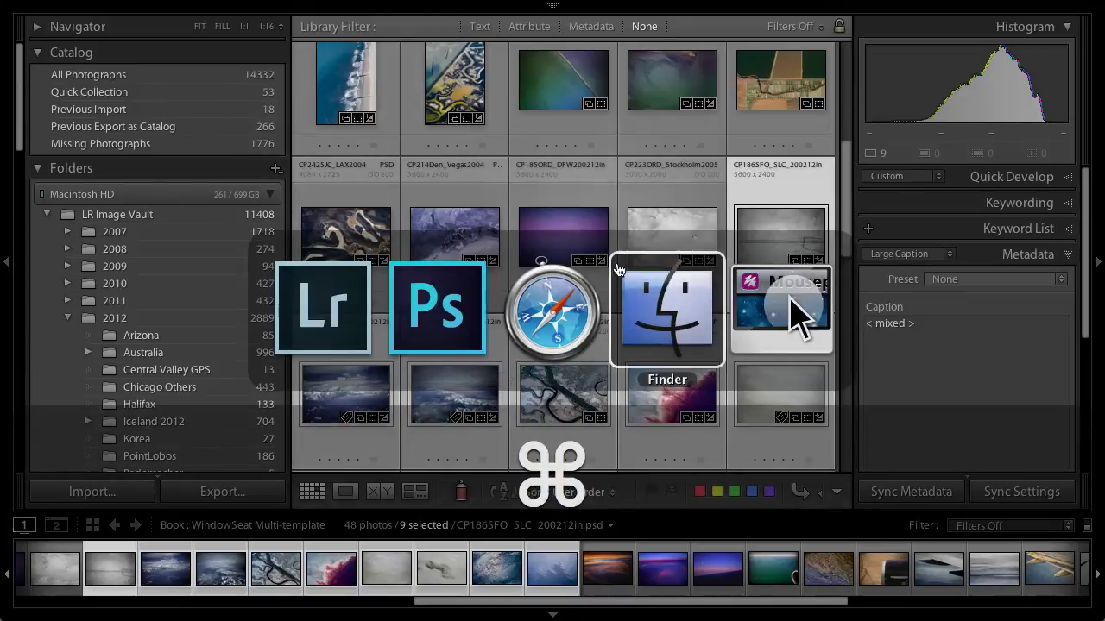
left_click(649, 315)
key("super+n")
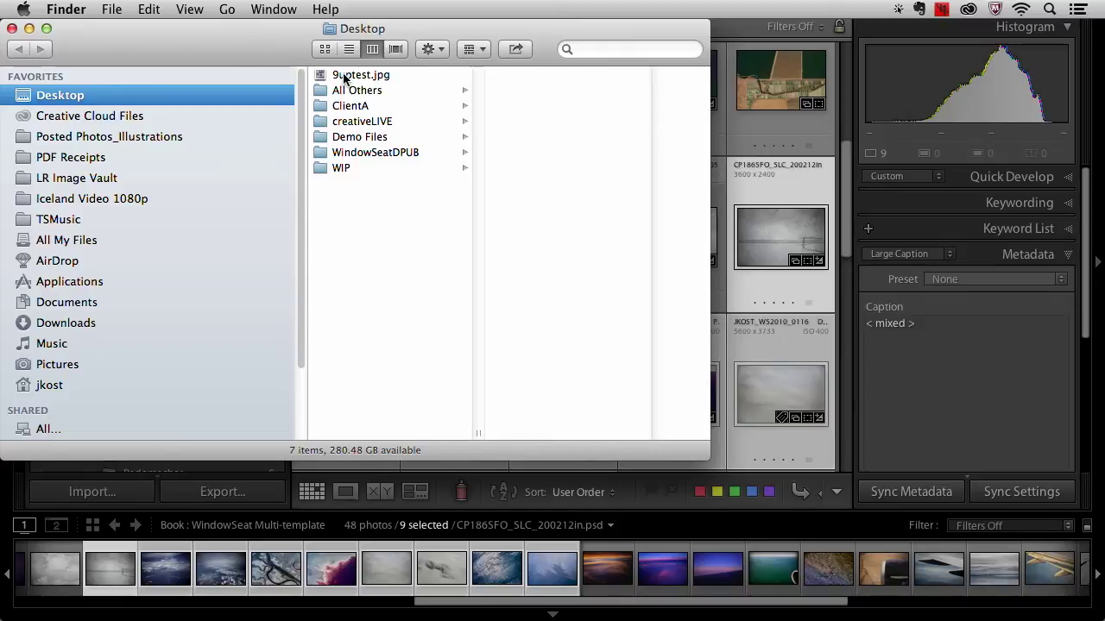
left_click_drag(343, 78, 142, 602)
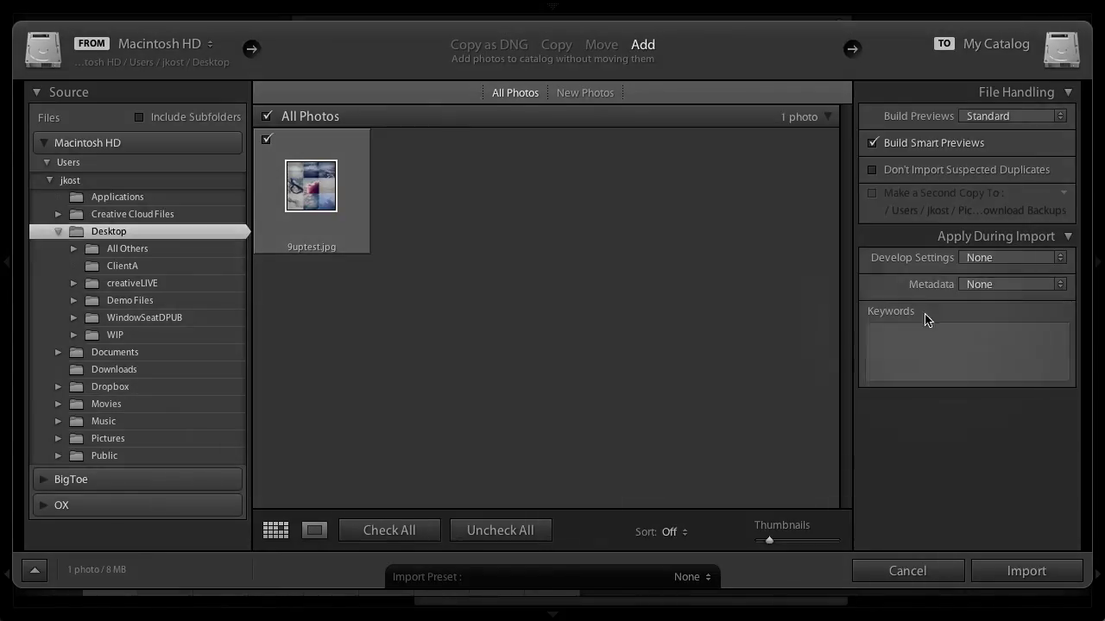
- Import 9uptest.jpg, drag it into the WindowSeat Multi-template collection, and view that collection
left_click(1044, 569)
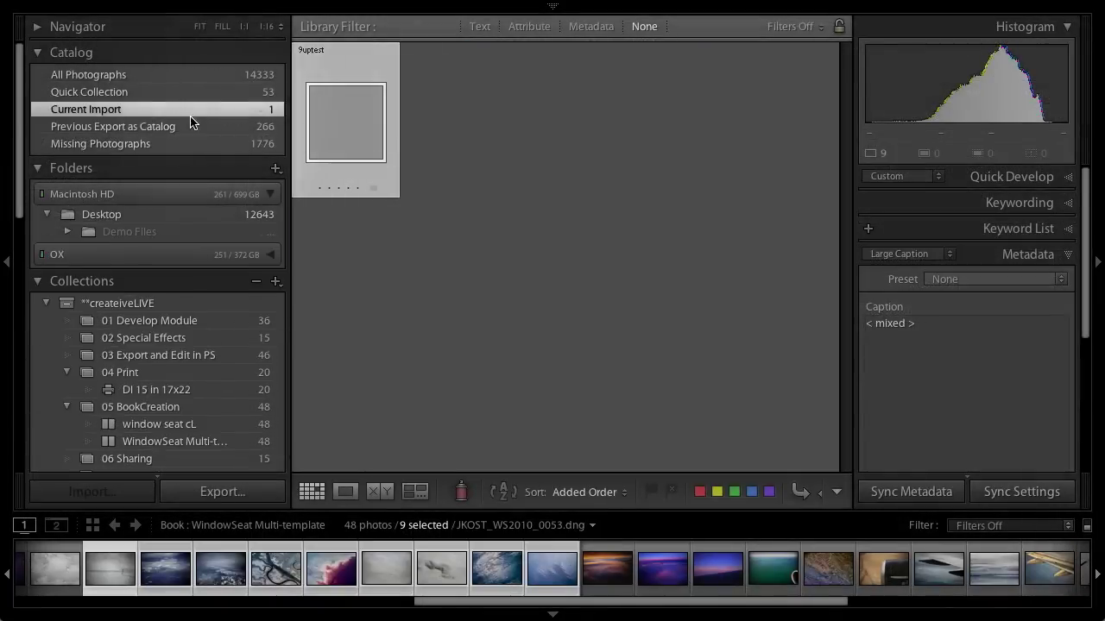
scroll(191, 239, "down", 10)
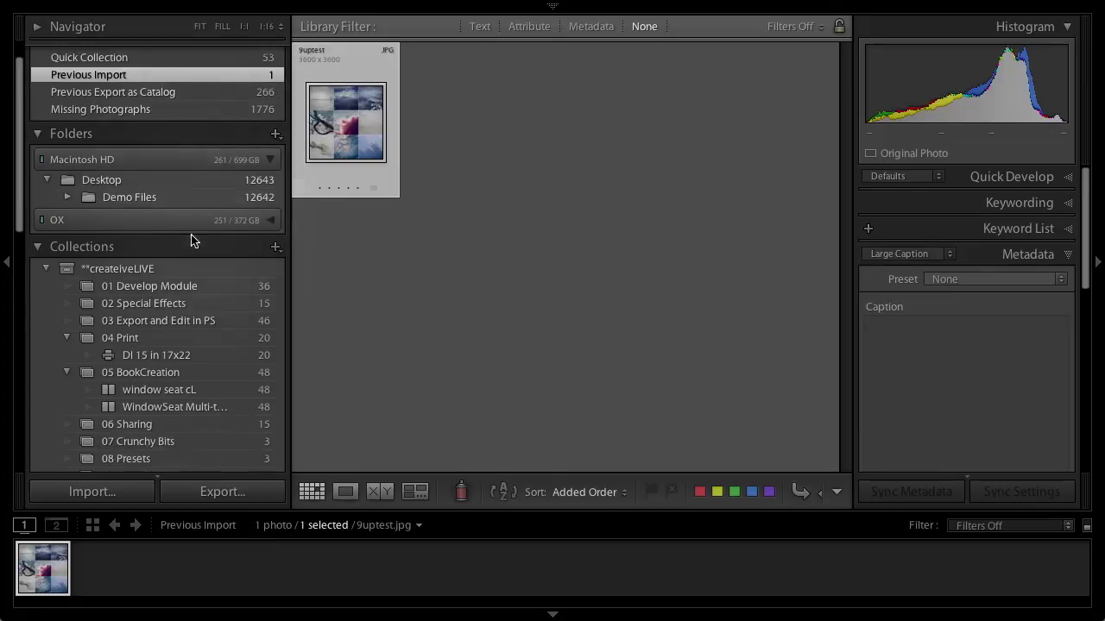
scroll(192, 239, "up", 4)
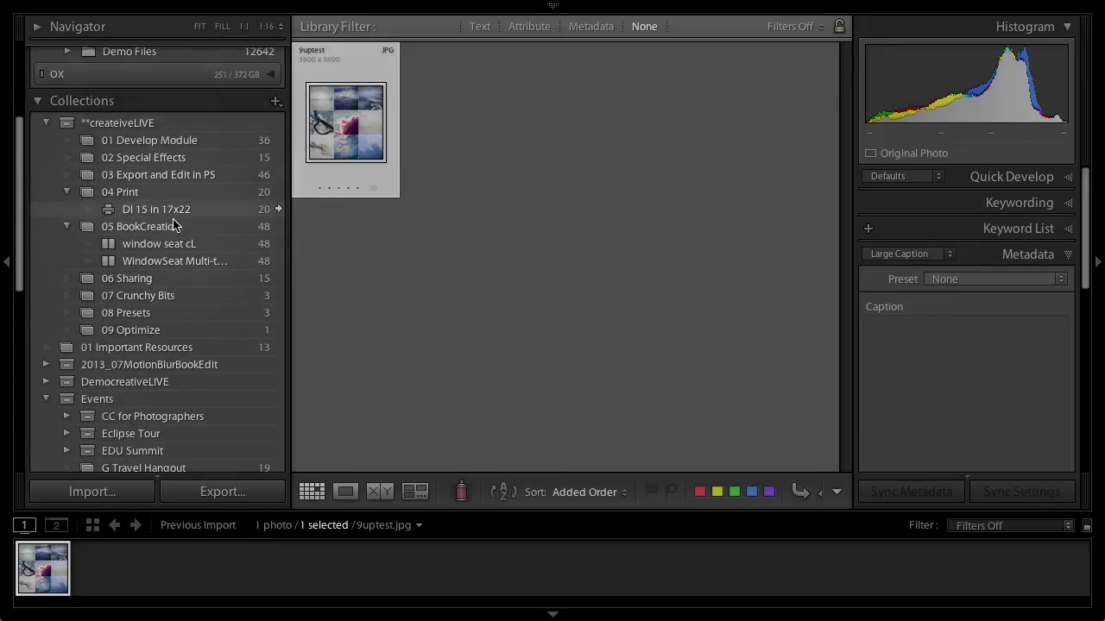
left_click_drag(336, 125, 245, 267)
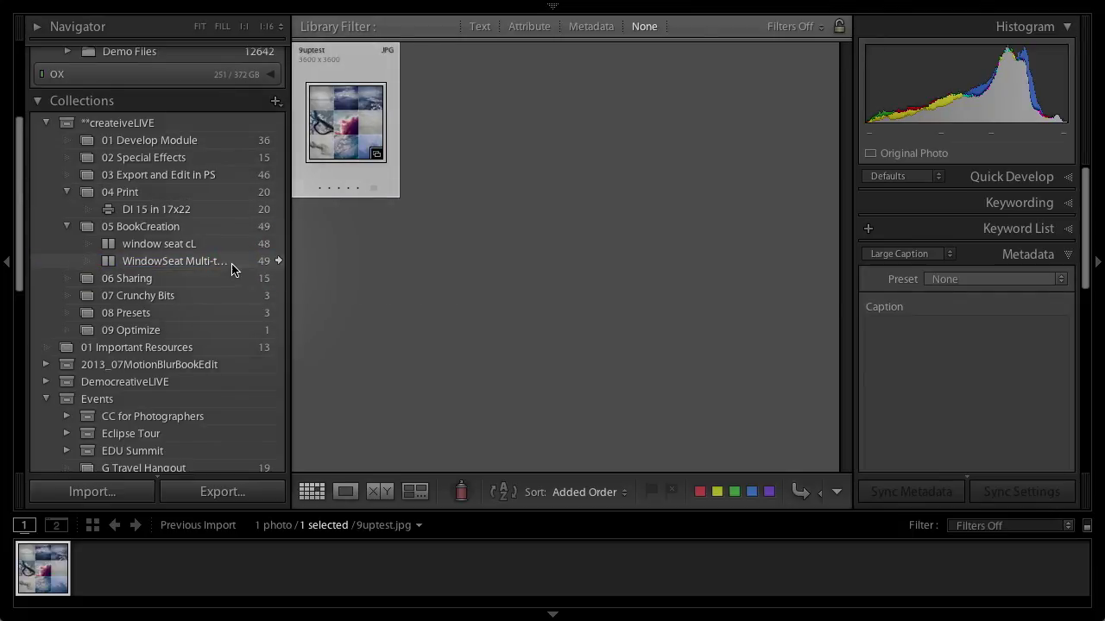
left_click(230, 261)
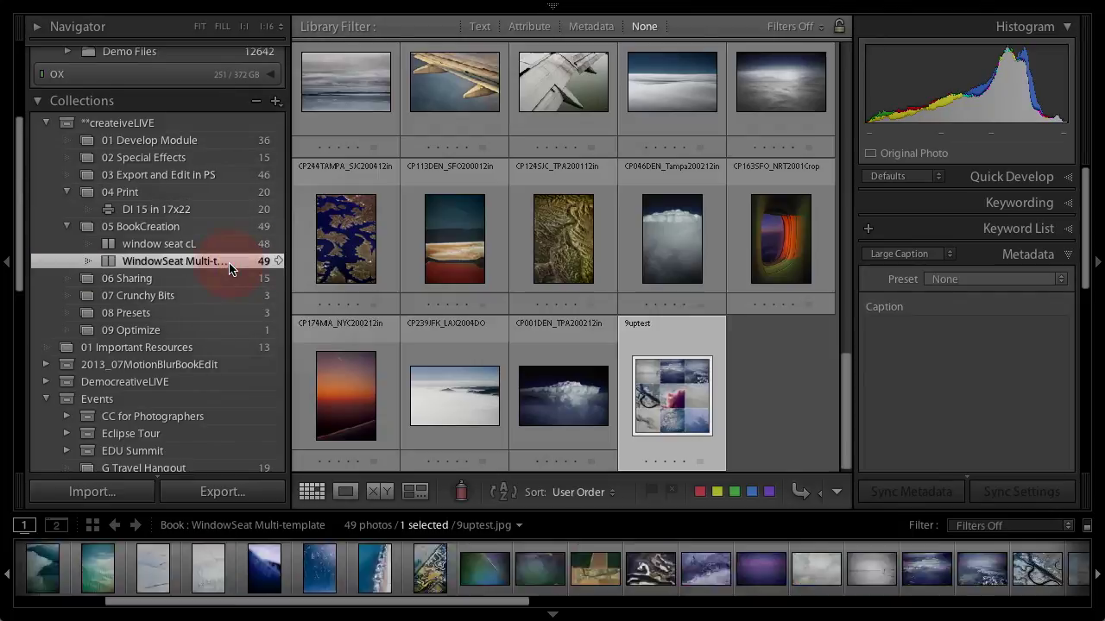
- Open the WindowSeat Multi-template book and apply a full-bleed 1 Photo layout to page 16
left_click(279, 262)
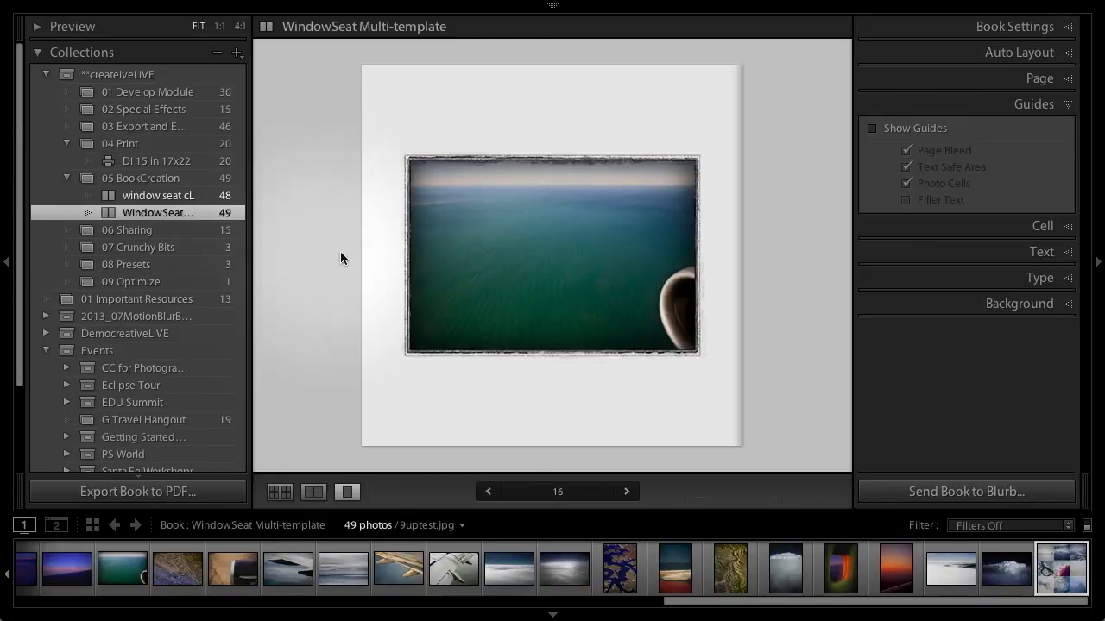
left_click(558, 335)
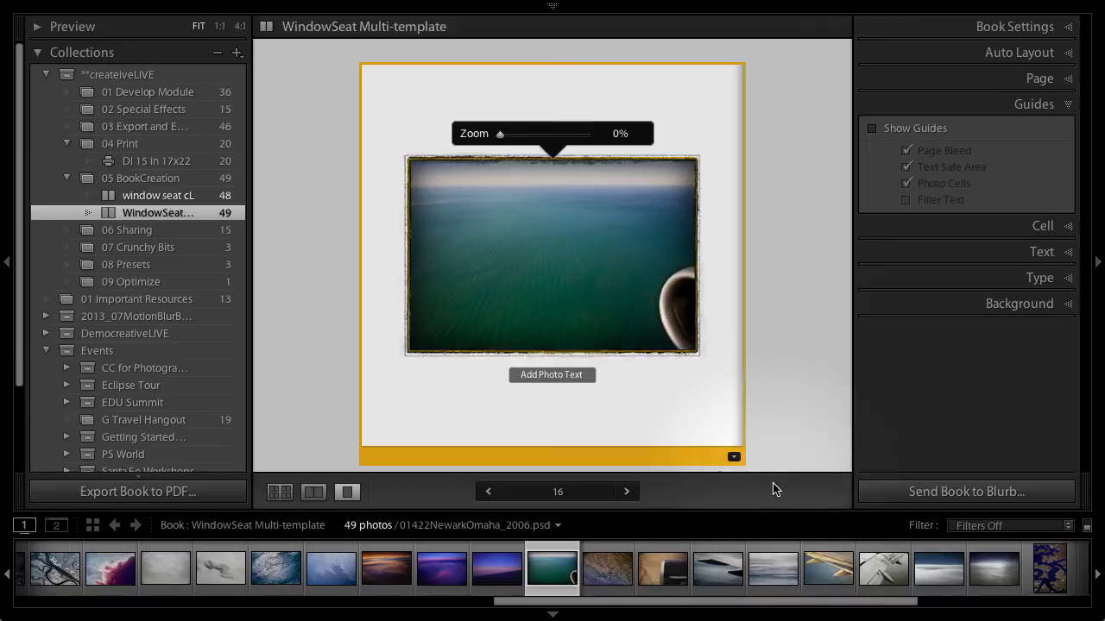
left_click(734, 456)
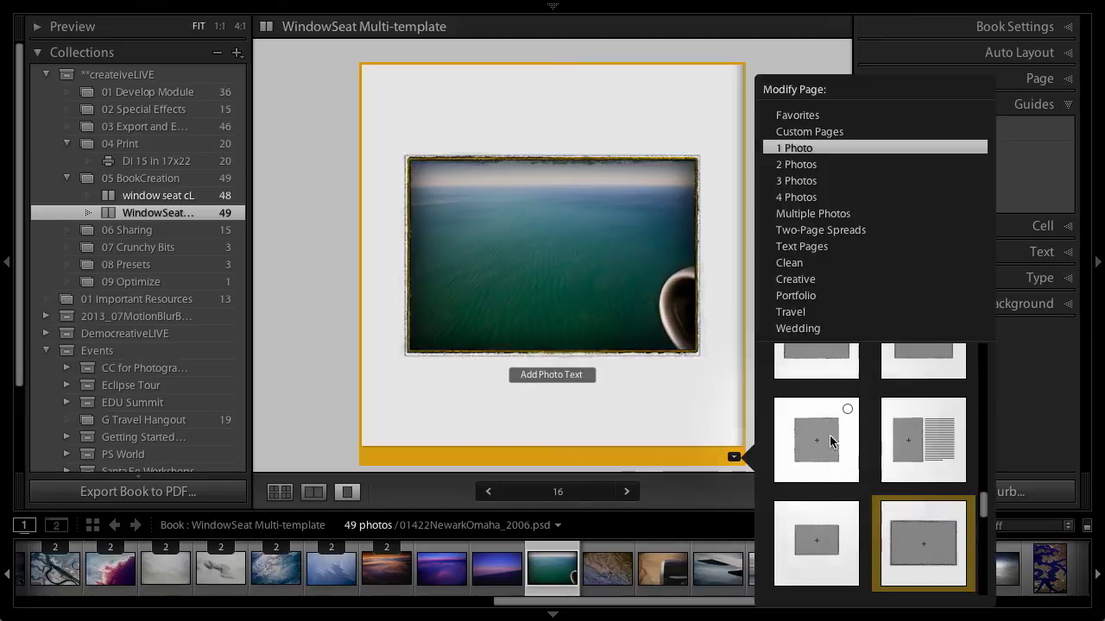
scroll(833, 441, "up", 5)
scroll(839, 440, "up", 6)
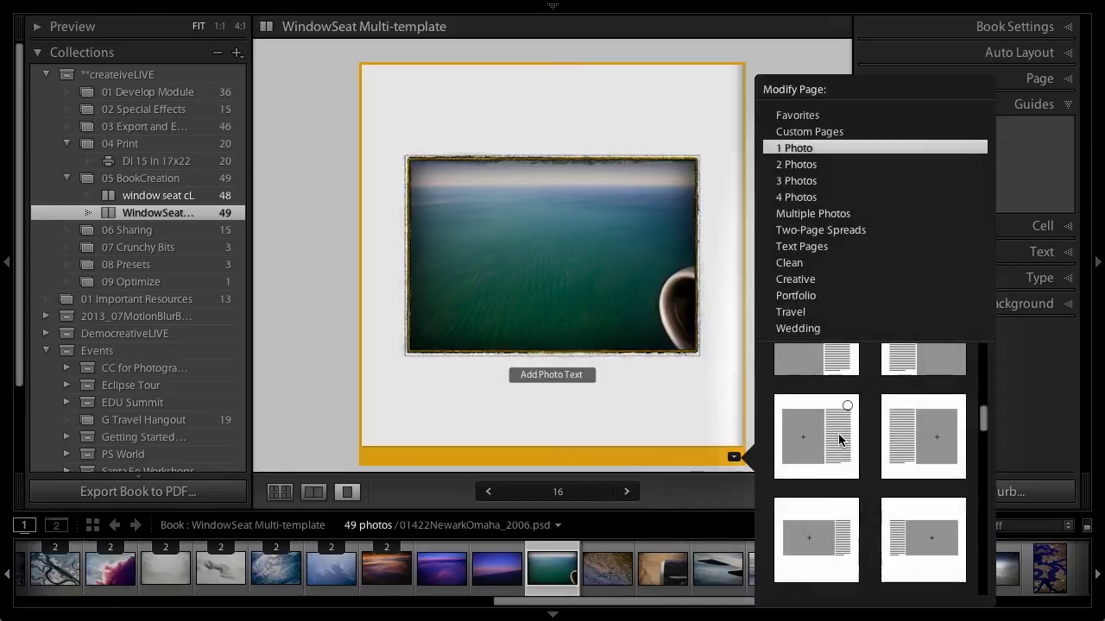
left_click(845, 431)
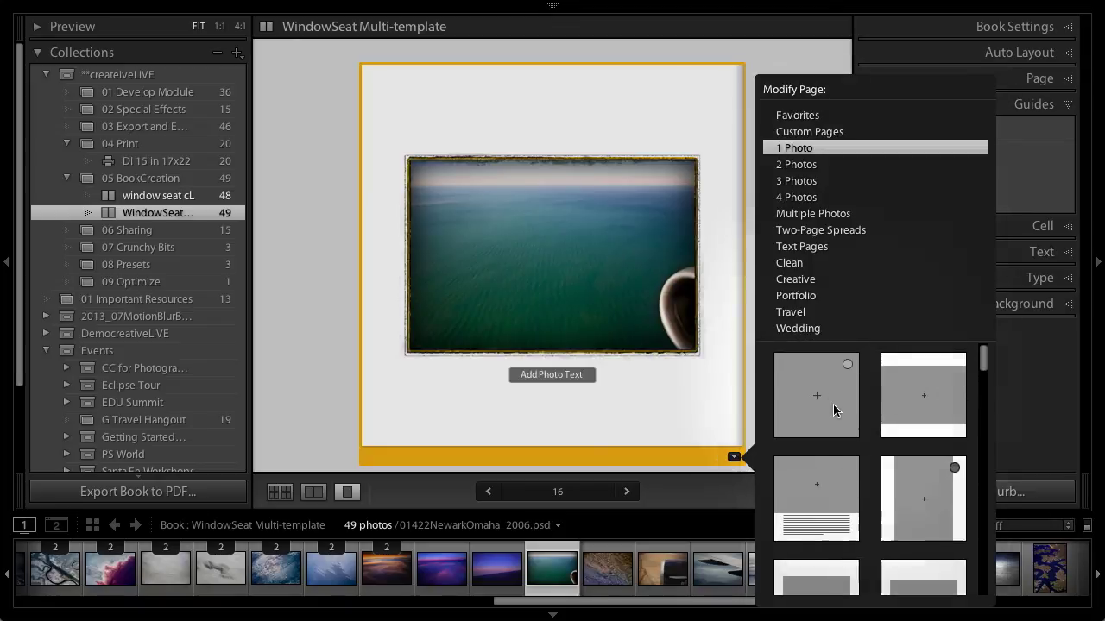